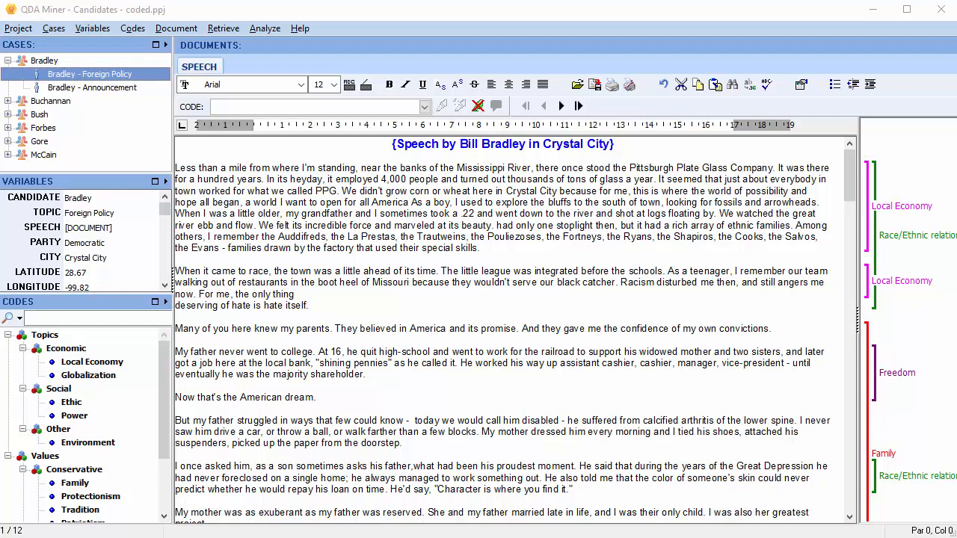
Step: Open the Security / Multi-users settings from Project > Teamwork > Users Settings
left_click(17, 30)
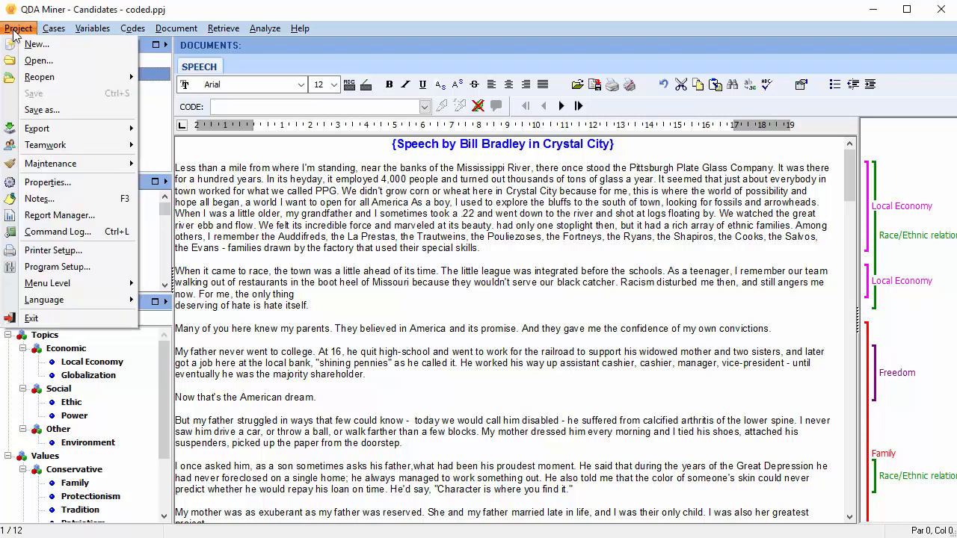
mouse_move(48, 149)
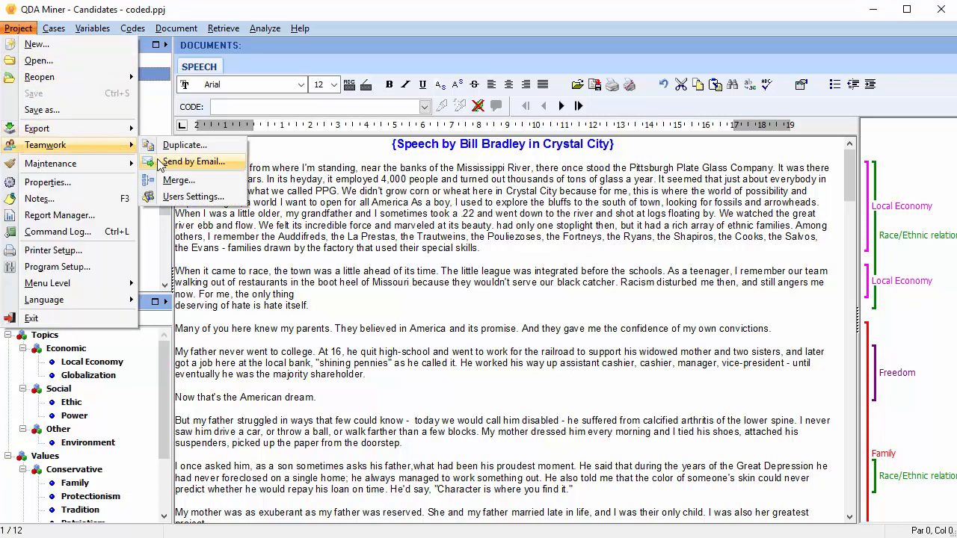
left_click(179, 197)
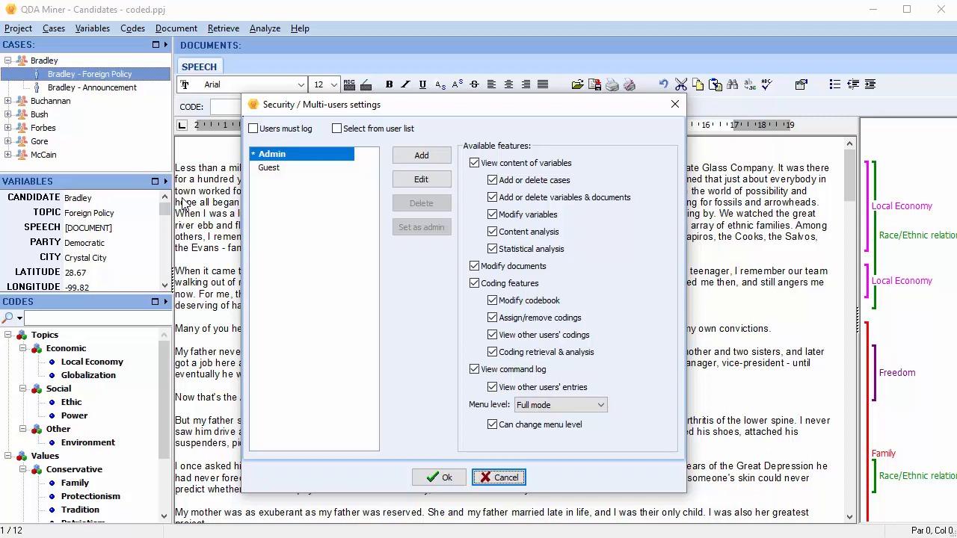
Step: Review the Guest user's rights, then require users to log in by selecting their name from a user list
left_click(322, 169)
left_click(316, 170)
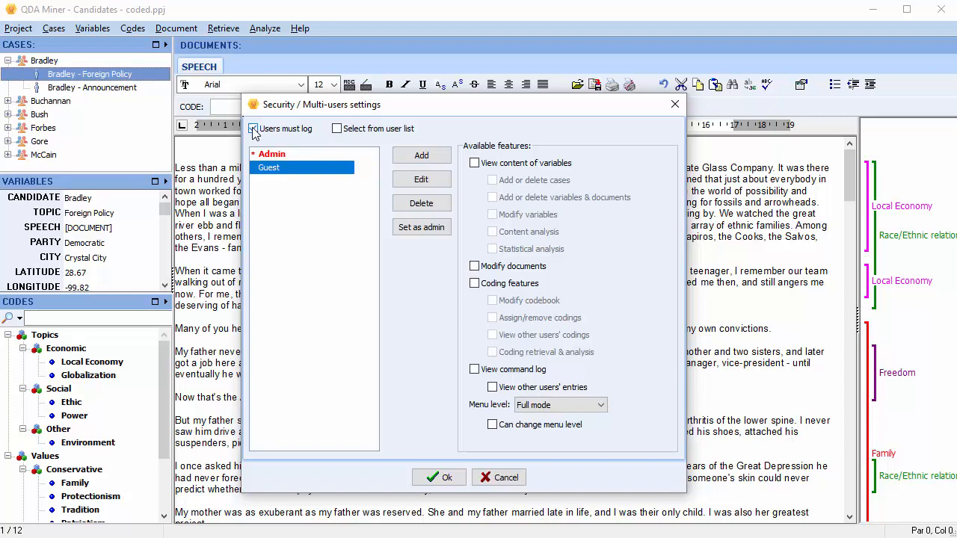
left_click(336, 130)
left_click(414, 156)
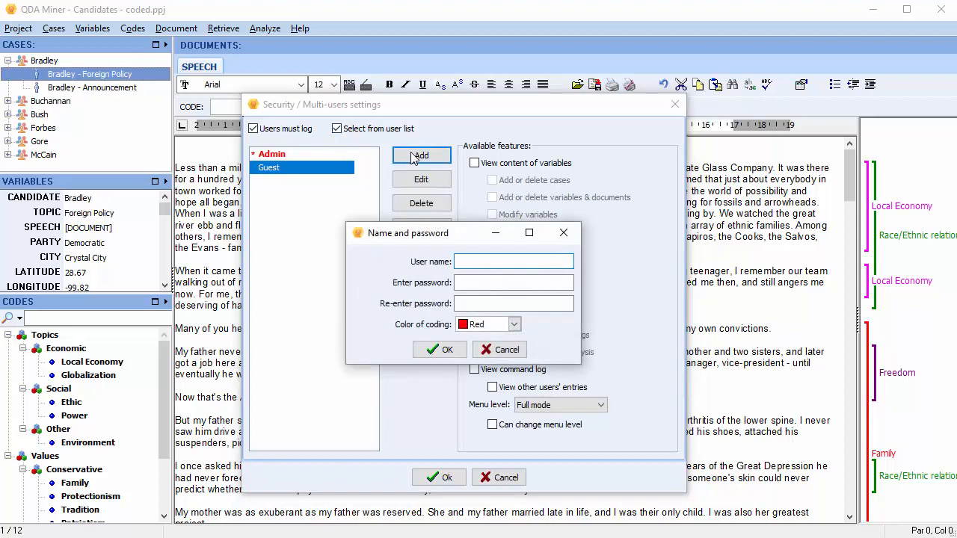
Step: Add a new user with a name, its password entered twice, and Purple as the coding colour
type("Al")
type("manda")
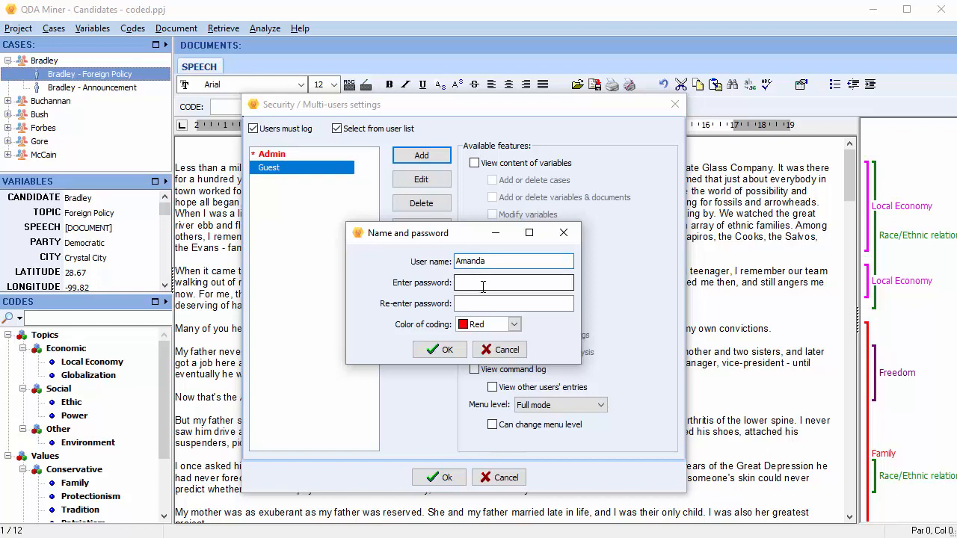
left_click(486, 284)
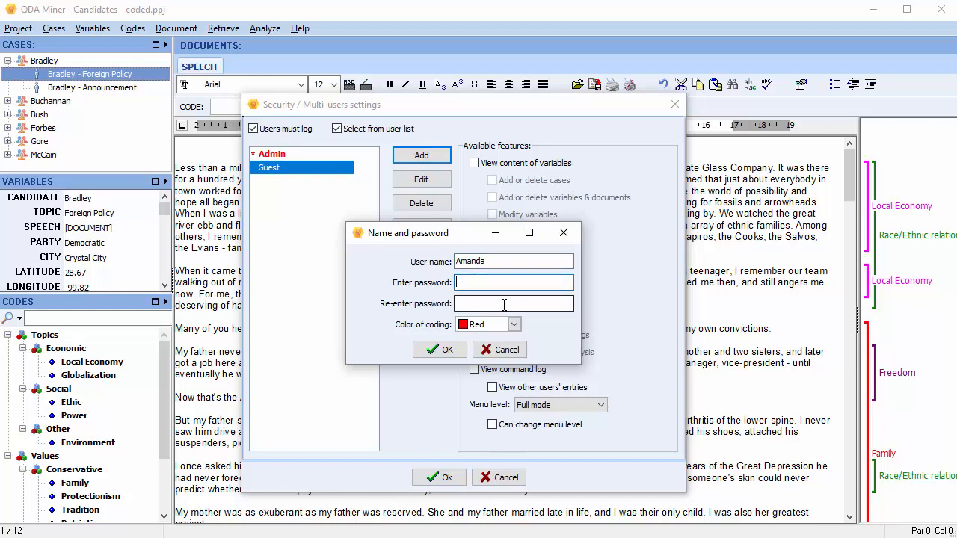
type("******")
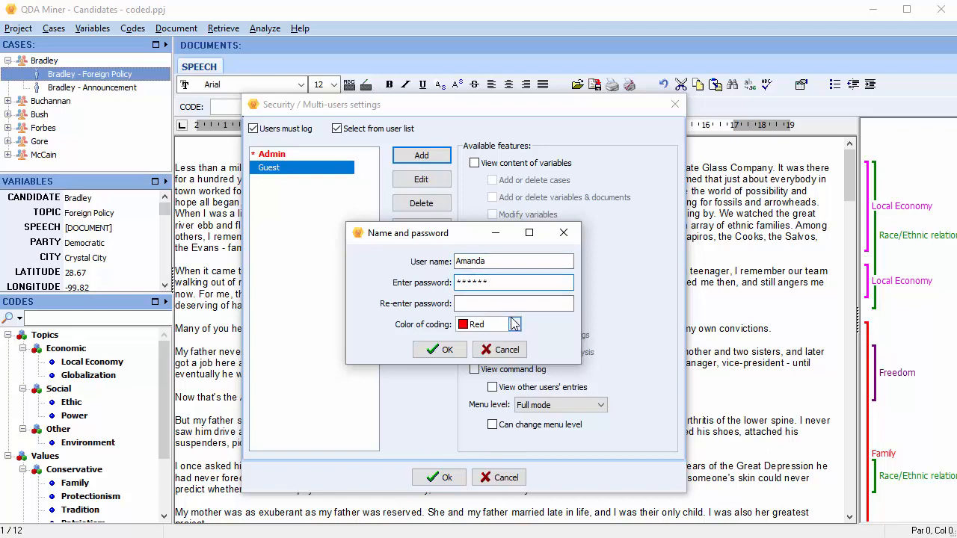
left_click(513, 302)
type("****")
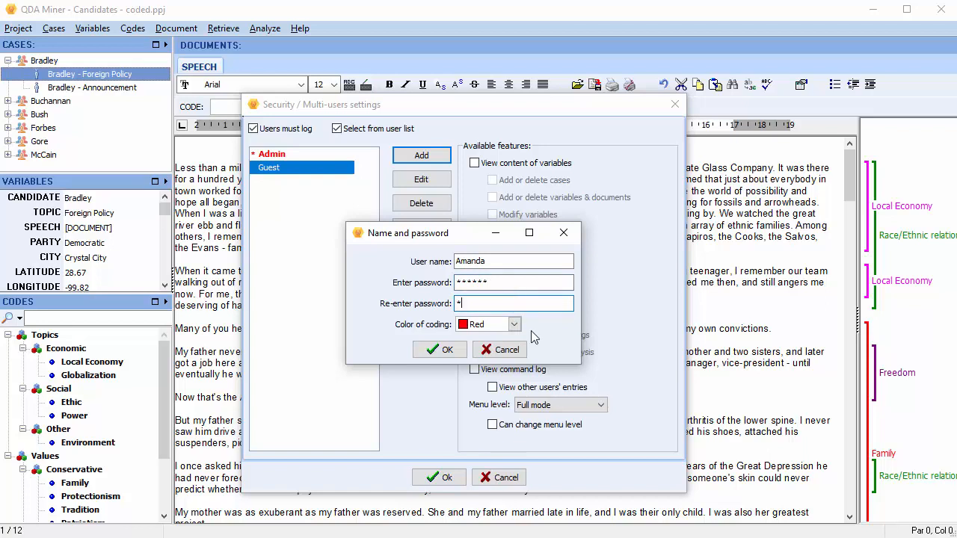
type("**")
left_click(514, 325)
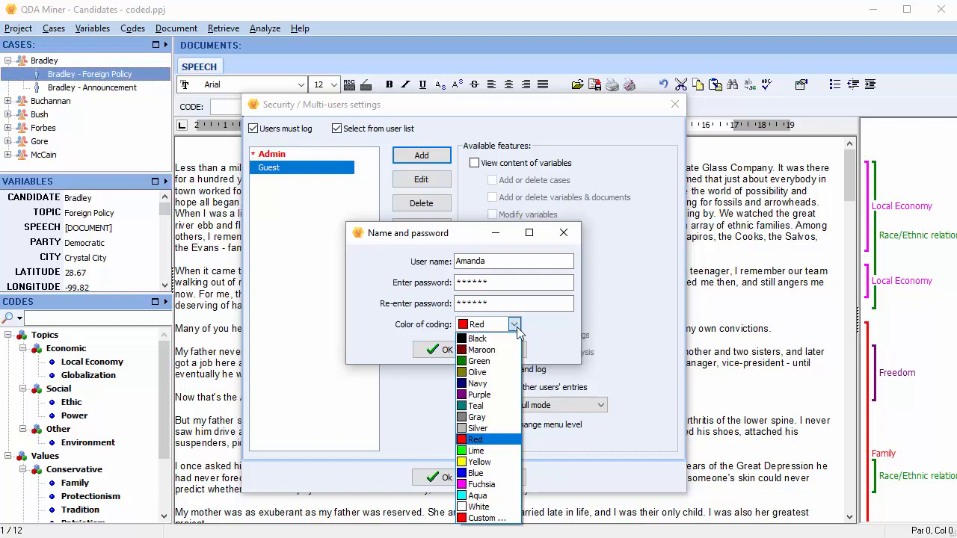
left_click(481, 395)
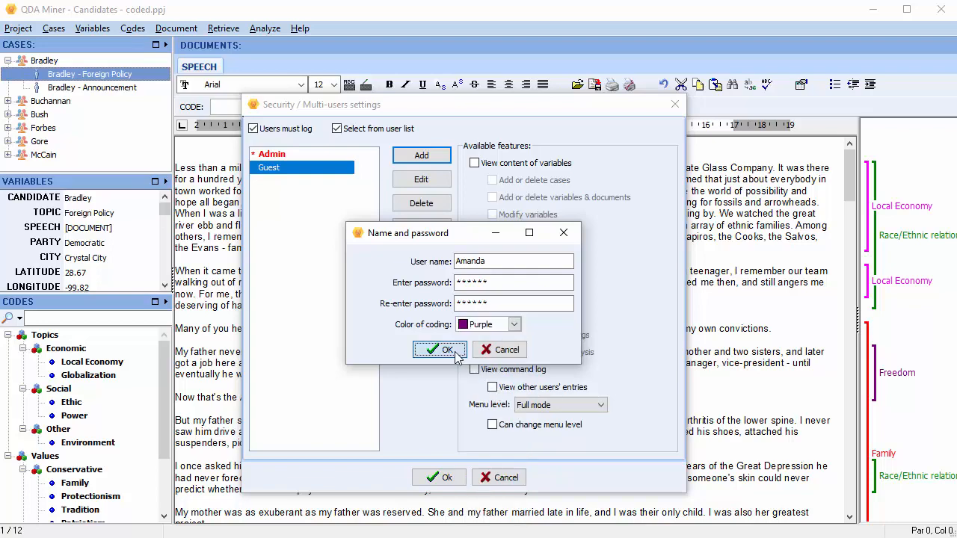
left_click(446, 349)
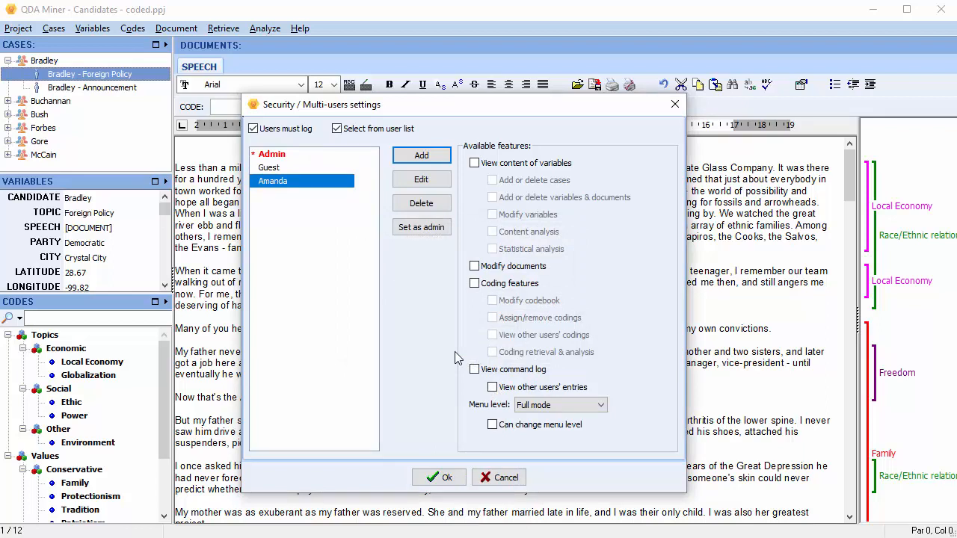
Step: Grant the new user variable, case, document, codebook and coding rights, plus viewing the command log and other users' entries
left_click(475, 164)
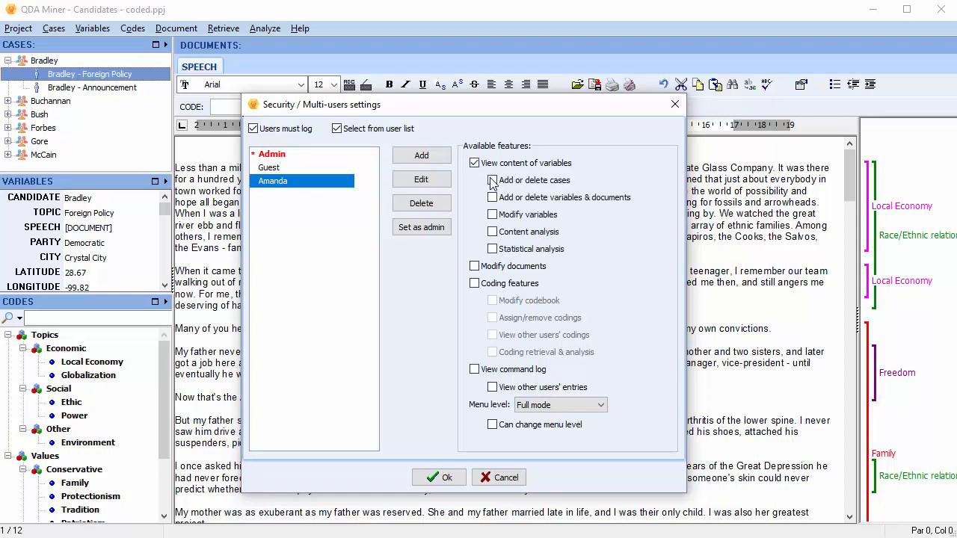
left_click(492, 180)
left_click(492, 197)
left_click(492, 214)
left_click(474, 266)
left_click(474, 284)
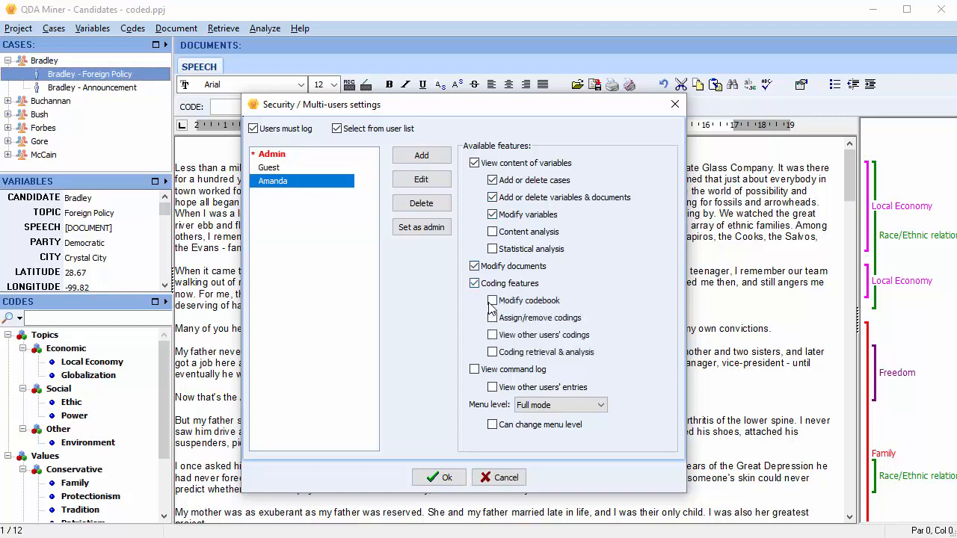
left_click(492, 300)
left_click(492, 317)
left_click(492, 335)
left_click(492, 387)
Step: Revoke the new user's modify-variables and modify-codebook rights, keeping Full mode menus without permission to change the menu level
left_click(493, 215)
left_click(493, 300)
left_click(602, 407)
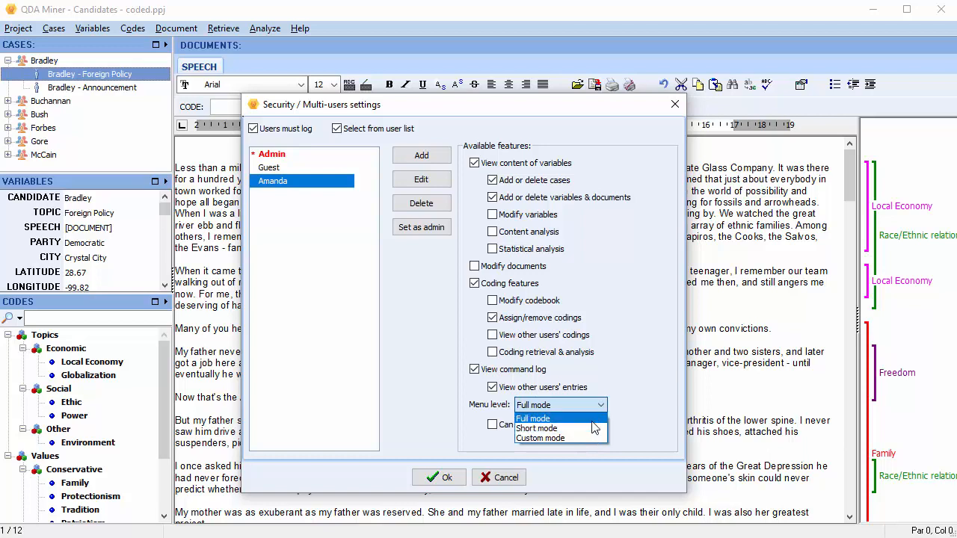
left_click(591, 419)
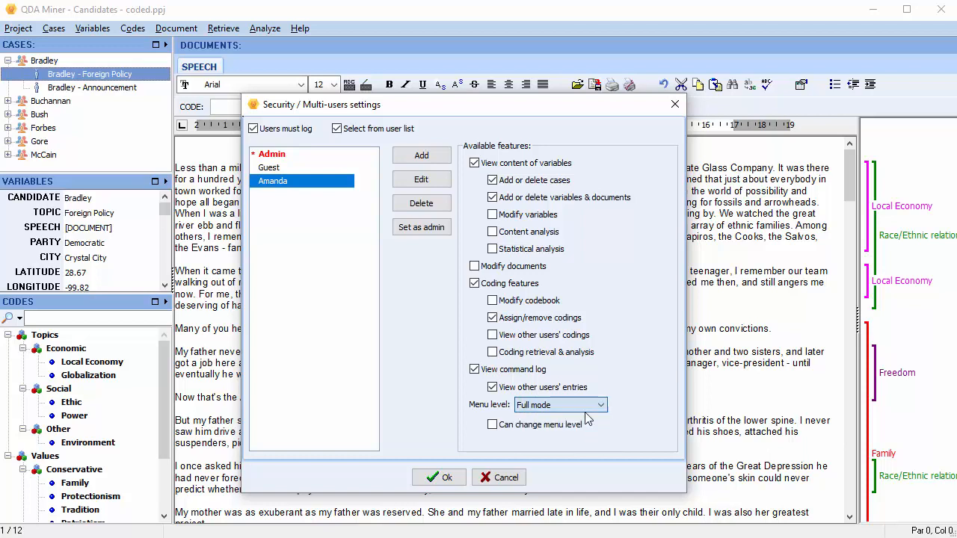
left_click(493, 425)
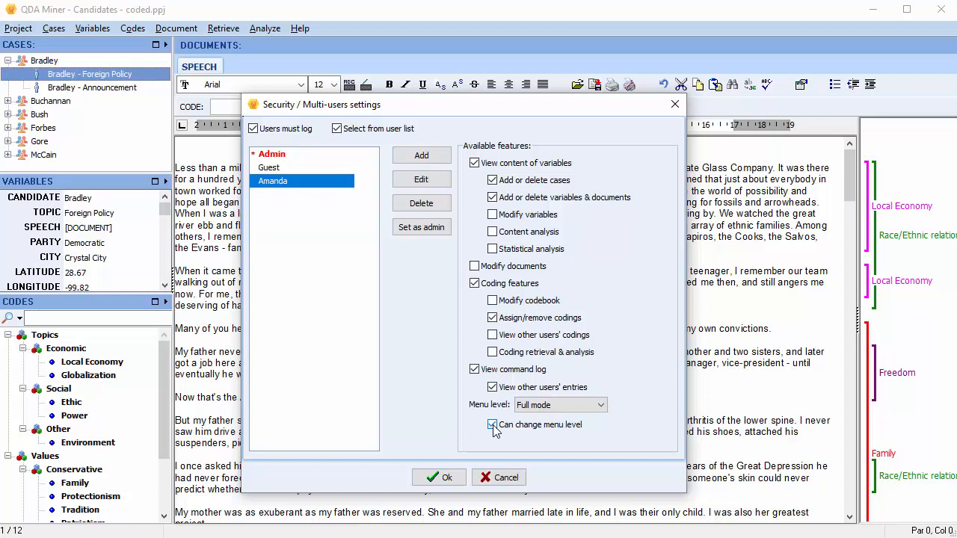
left_click(493, 426)
Step: Save the security settings and log off the current user
left_click(459, 481)
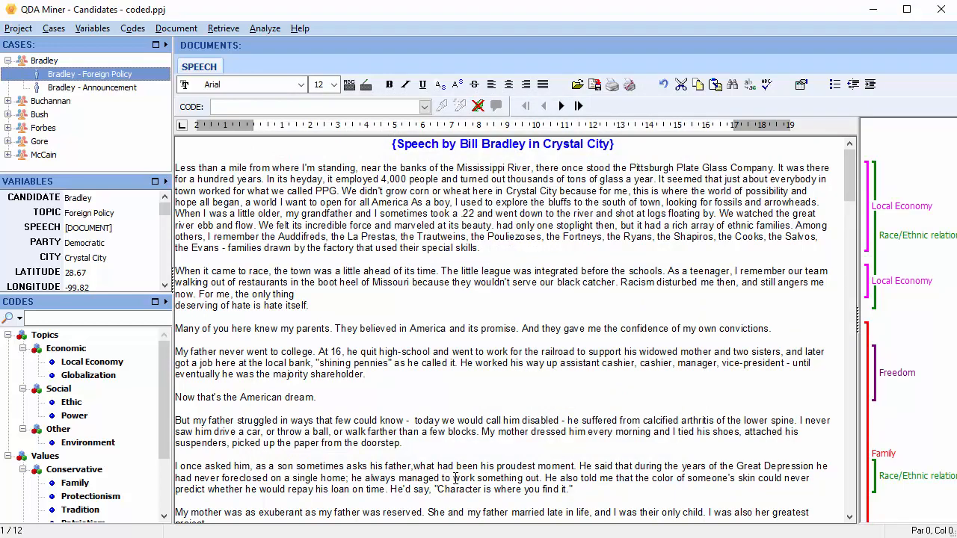
left_click(29, 29)
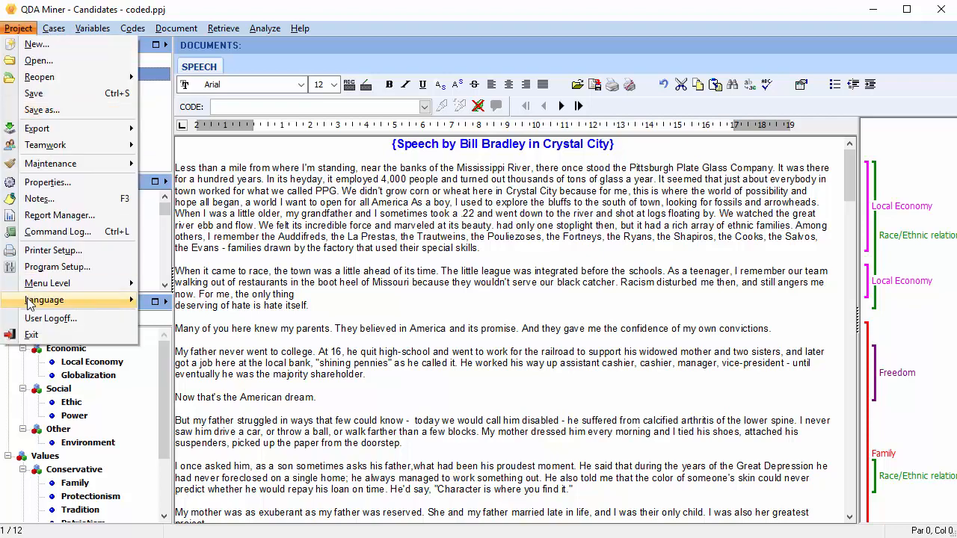
left_click(41, 320)
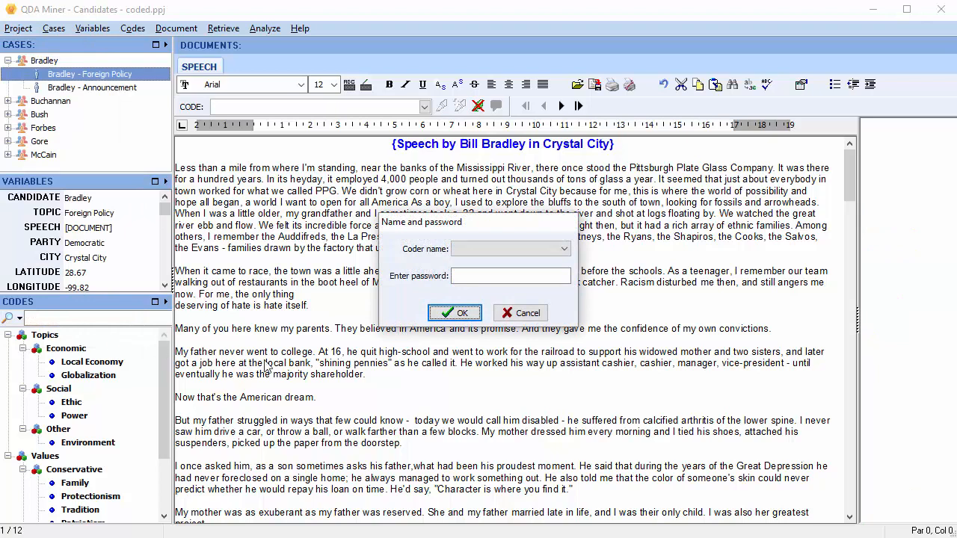
Step: Log in as the new coder by choosing it from the Coder name list and entering its password
left_click(563, 250)
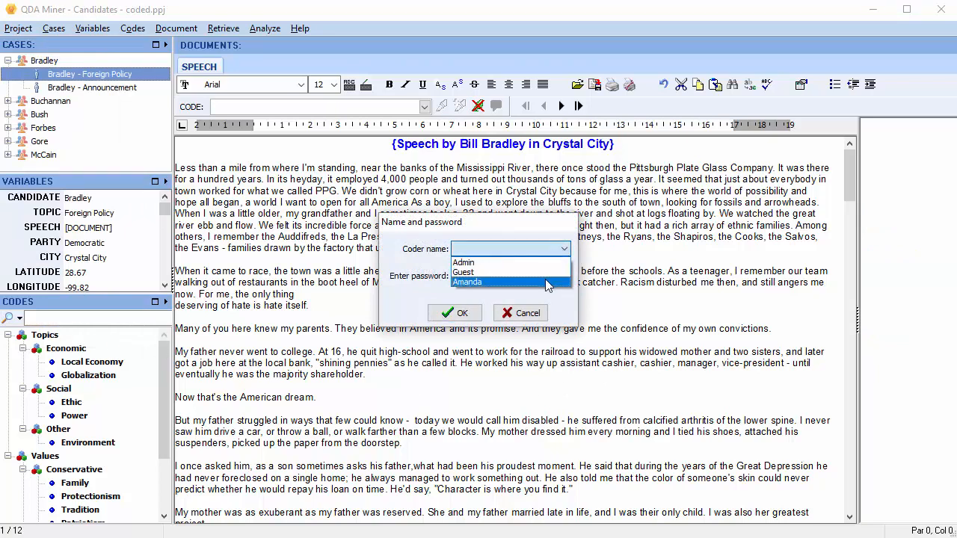
left_click(546, 283)
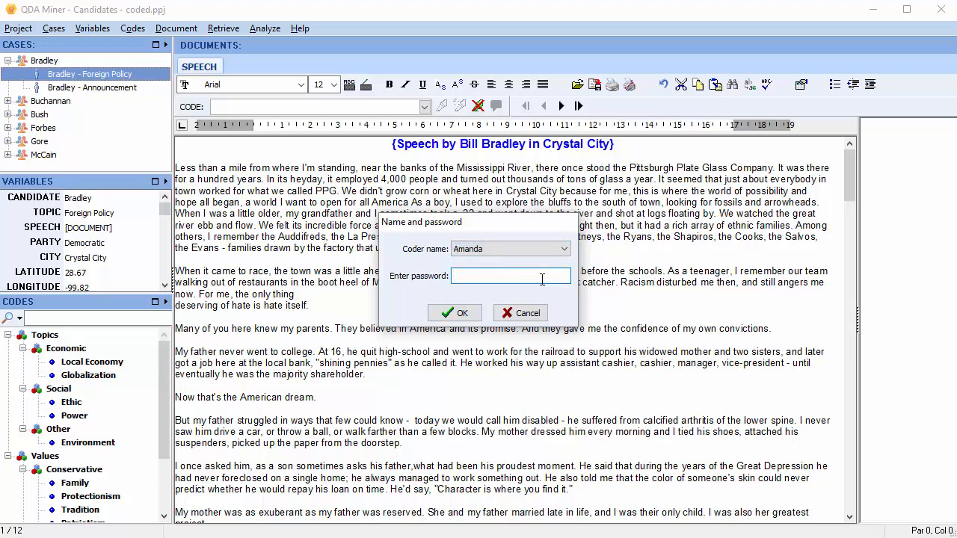
type("******")
left_click(458, 312)
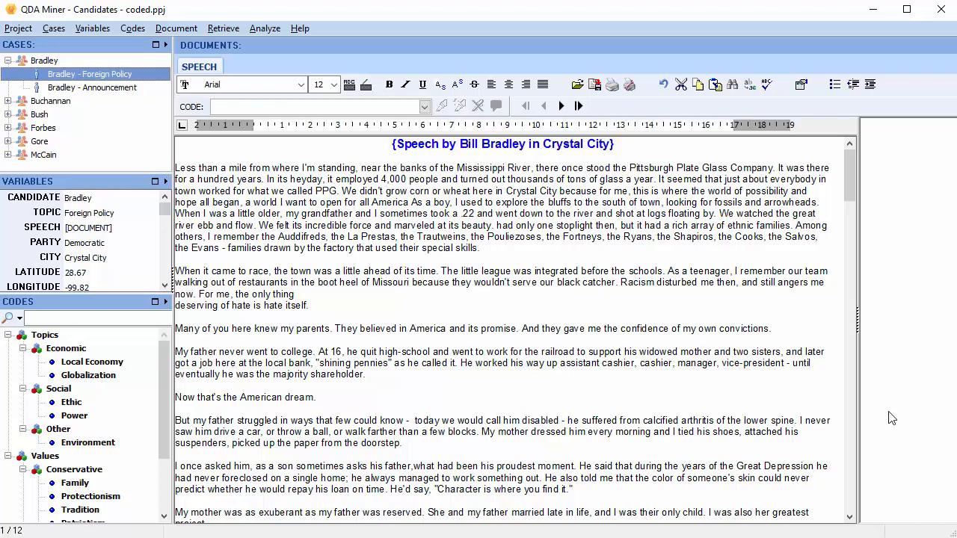
Step: Log off and sign back in as Admin with the admin password
left_click(13, 27)
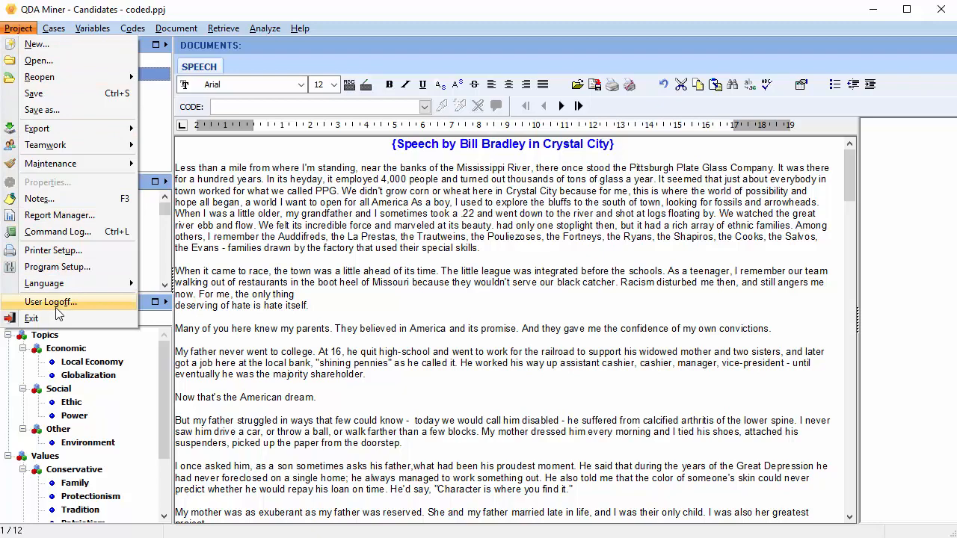
left_click(57, 305)
left_click(563, 251)
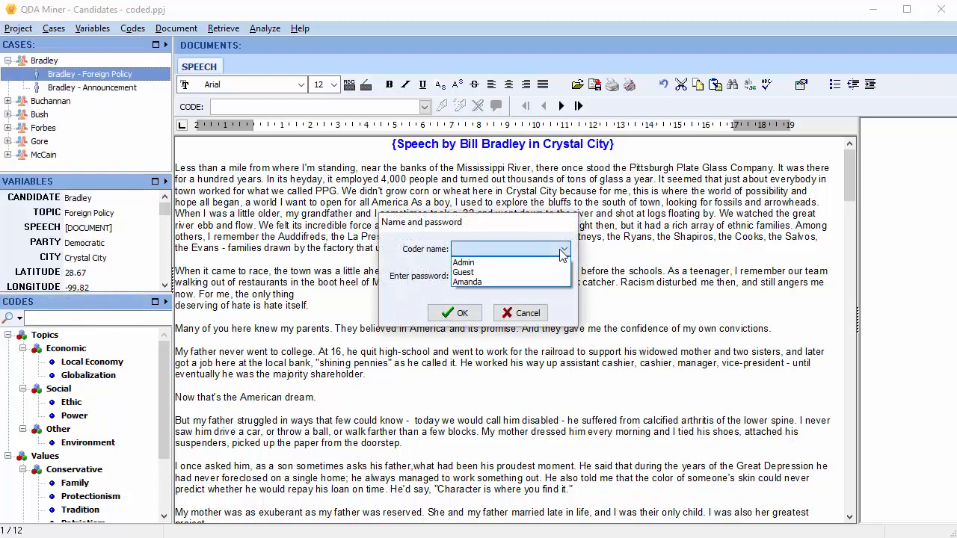
left_click(500, 262)
left_click(484, 275)
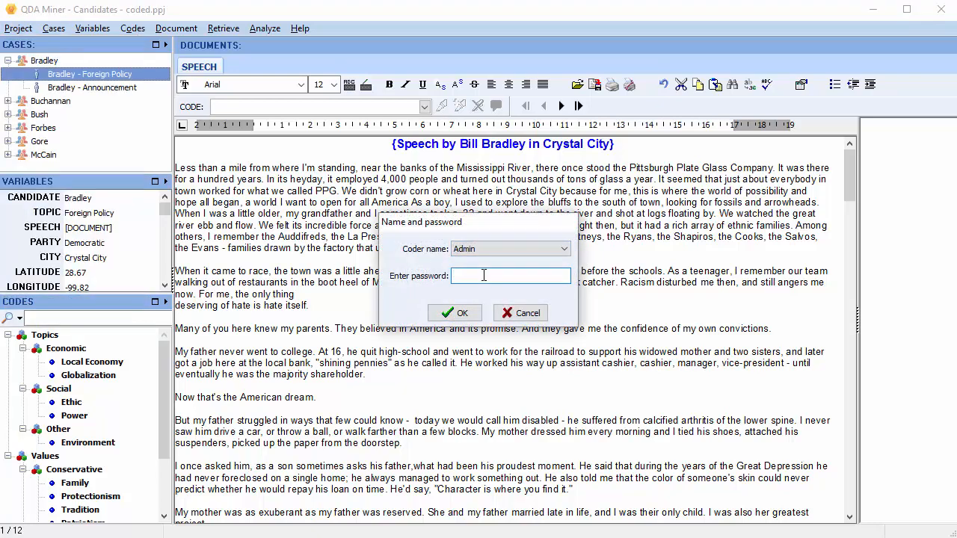
type("admin")
left_click(458, 314)
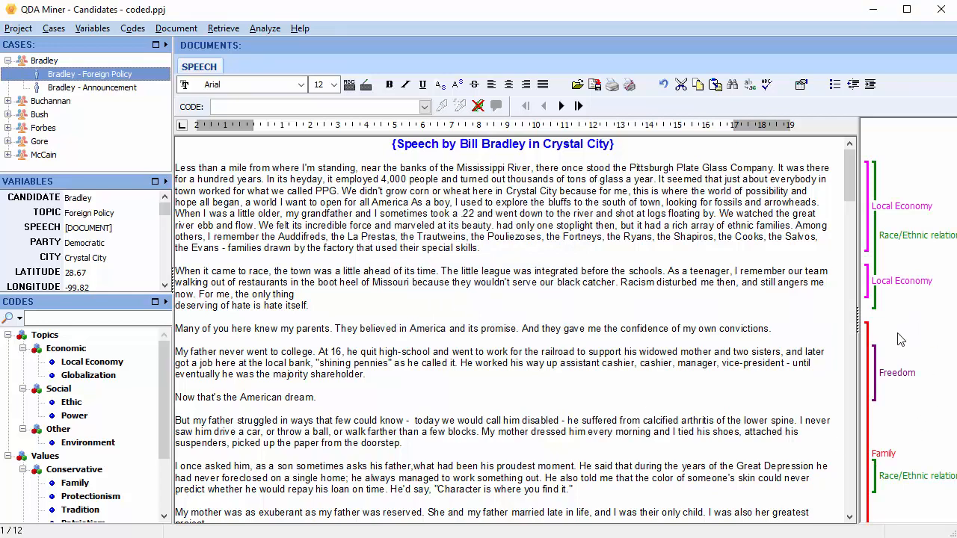
Step: Reopen the multi-user settings, select the new coder in the user list, and request its deletion
left_click(15, 28)
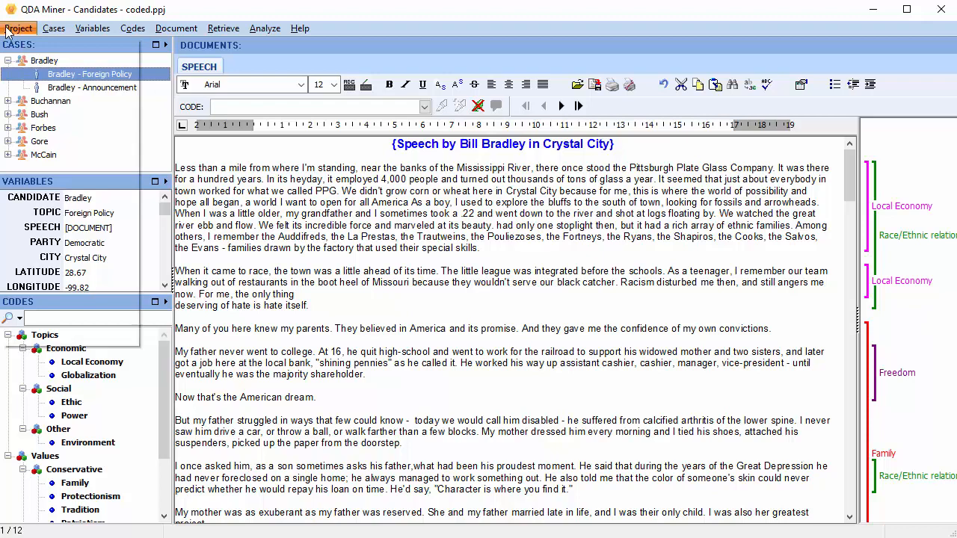
mouse_move(71, 145)
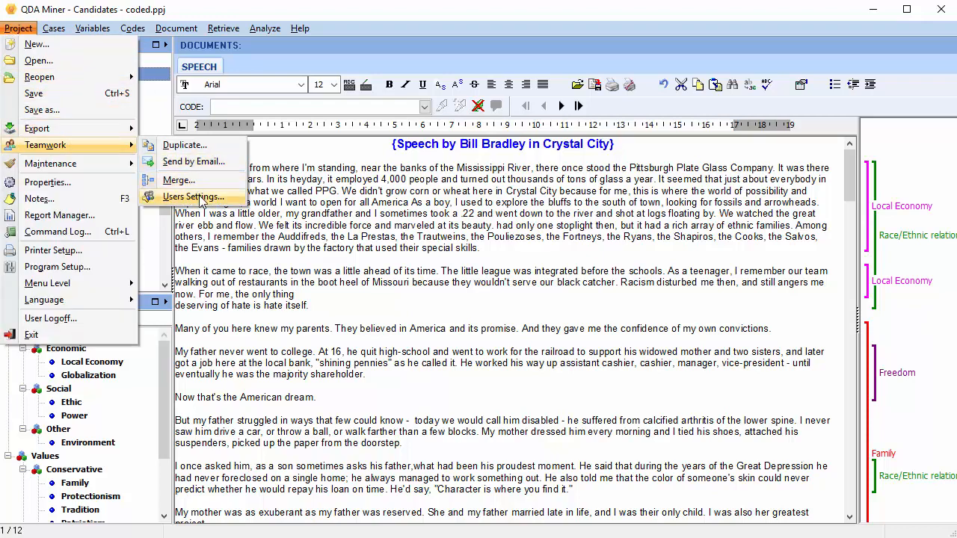
left_click(201, 199)
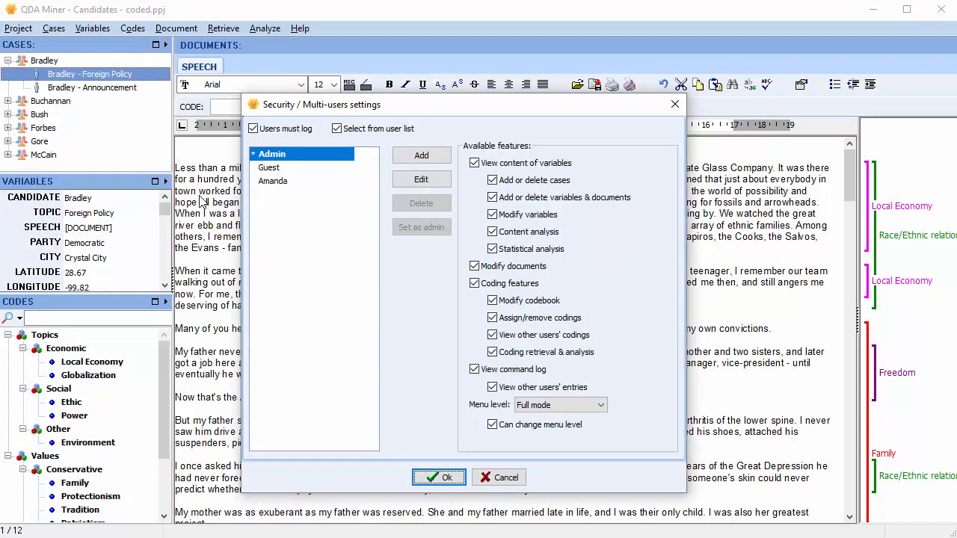
left_click(276, 189)
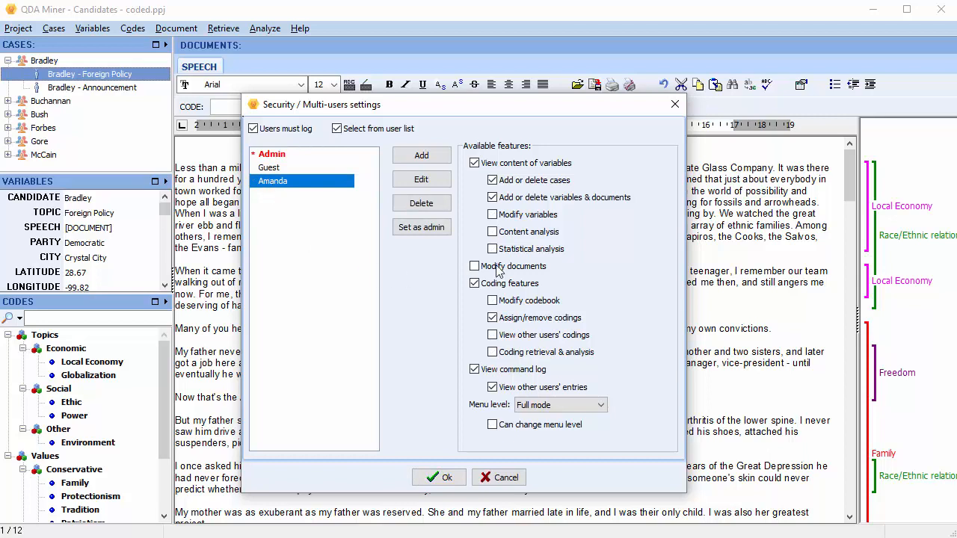
left_click(425, 207)
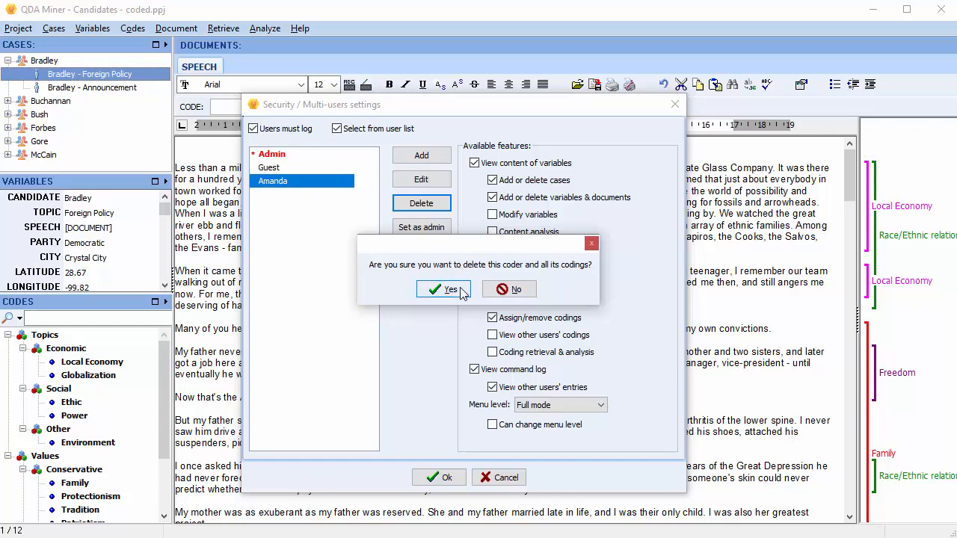
Step: Confirm deleting the coder and all its codings, close the settings, and open the Analyze menu
left_click(458, 289)
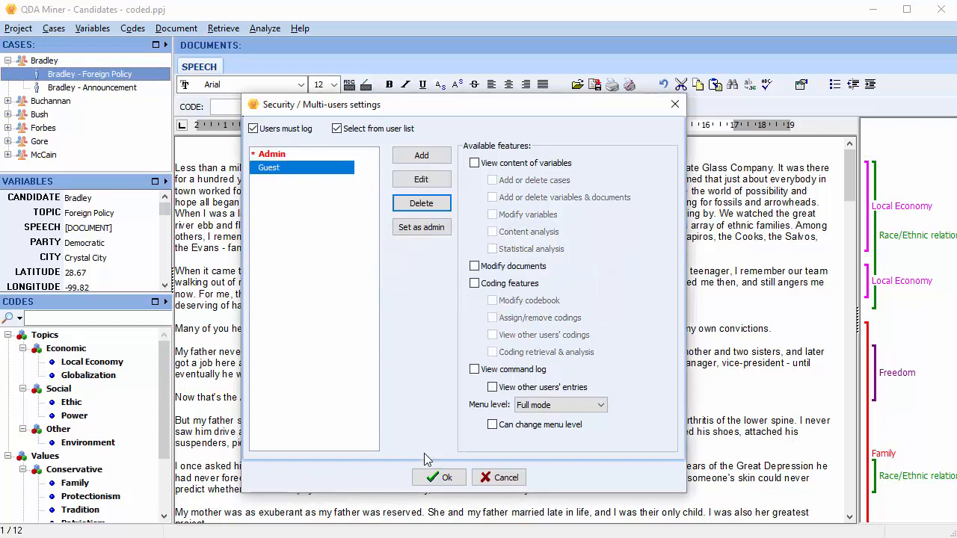
left_click(442, 477)
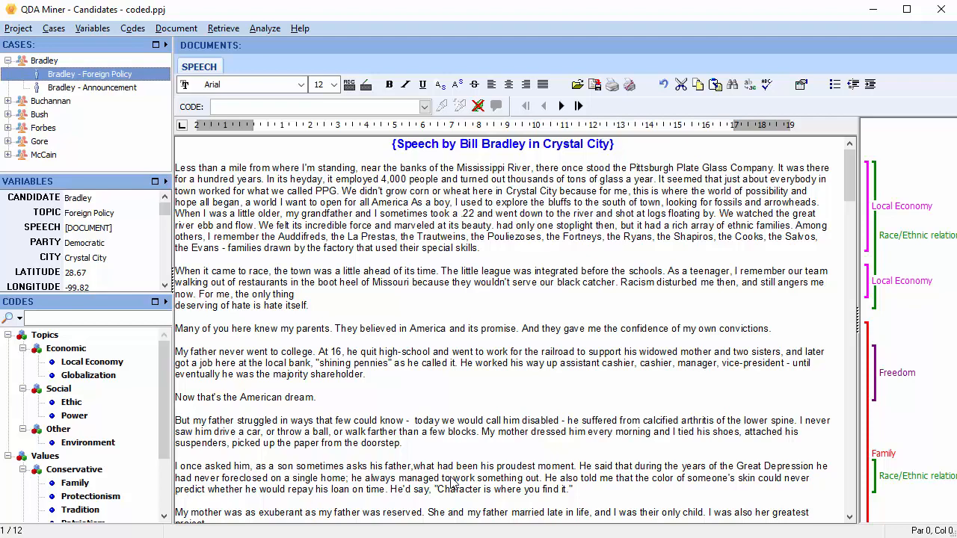
left_click(18, 28)
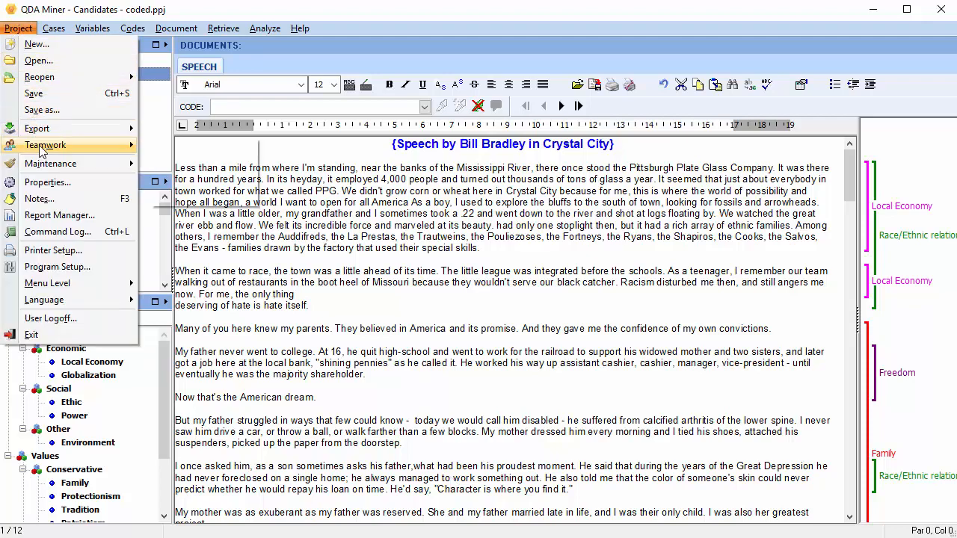
mouse_move(42, 149)
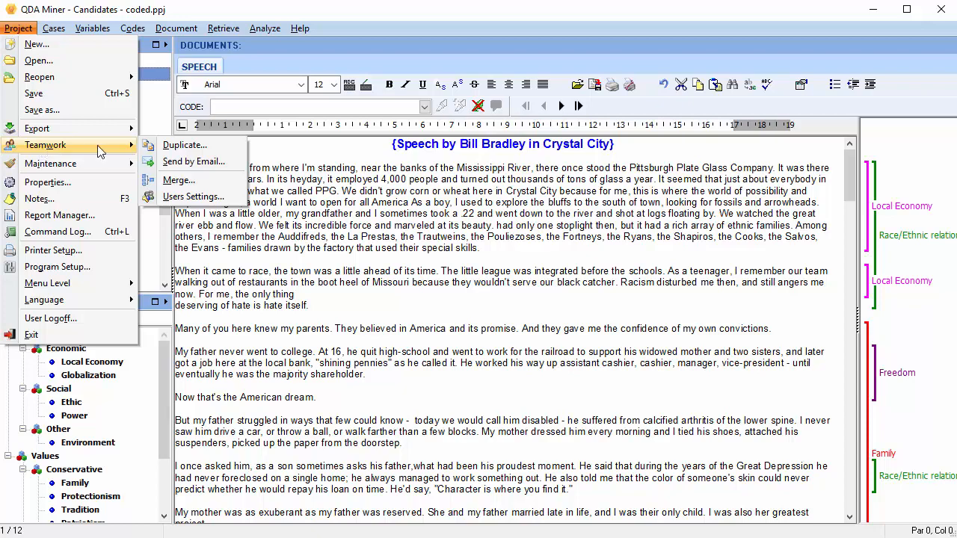
left_click(315, 221)
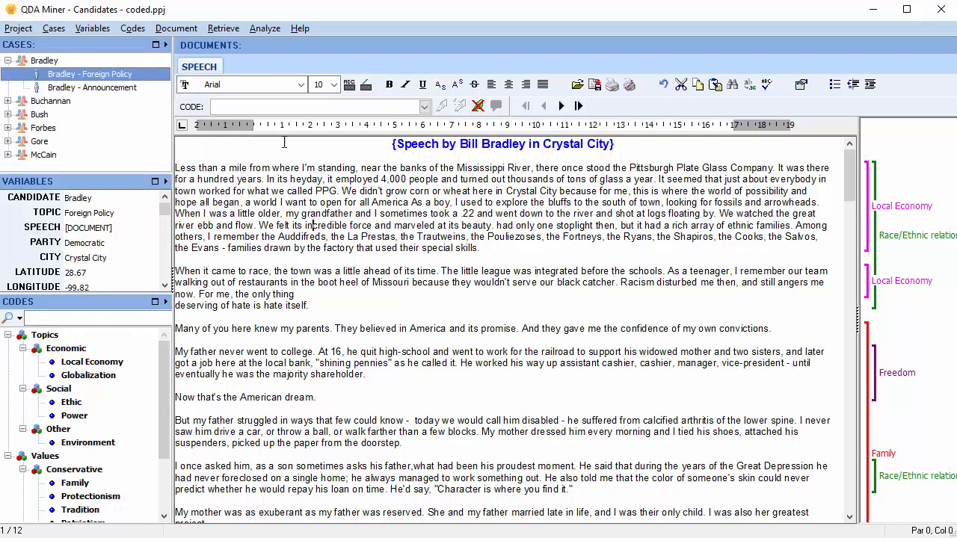
left_click(269, 32)
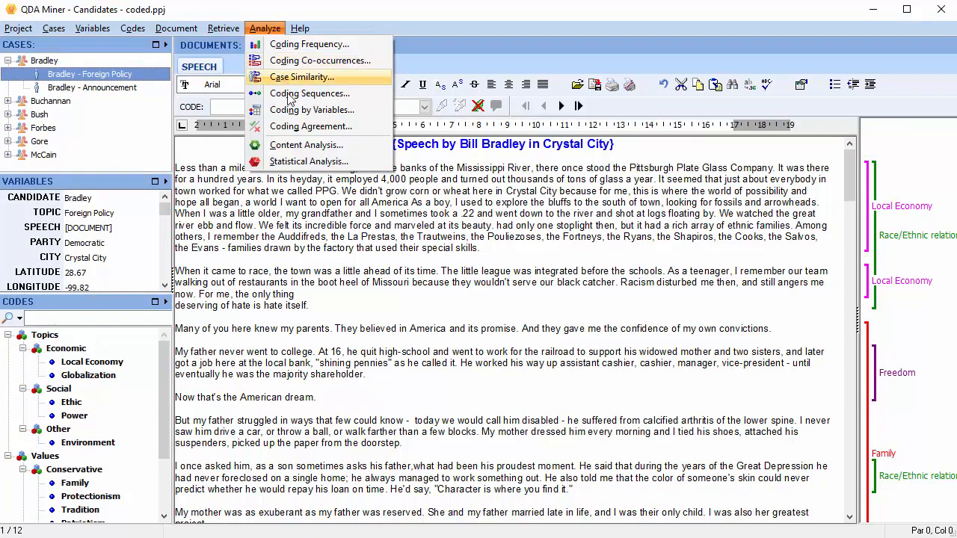